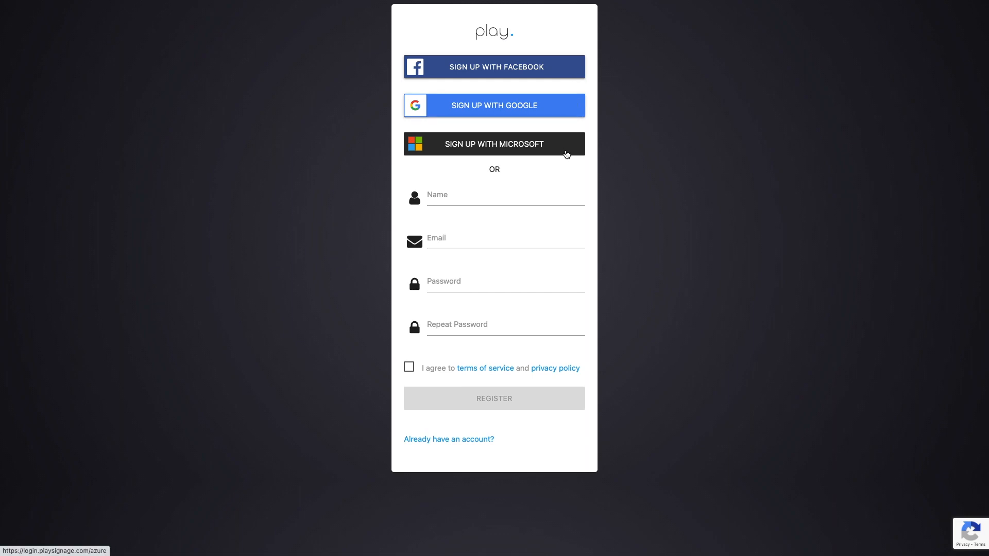
Step: Register an account with the holder's name, e-mail and a repeated password, accepting the terms
{"action": "left_click", "coordinate": [453, 197]}
{"action": "key", "text": "Tab"}
{"action": "key", "text": "Tab"}
{"action": "type", "text": "••••••••••••"}
{"action": "key", "text": "Tab"}
{"action": "type", "text": "••••••••••••"}
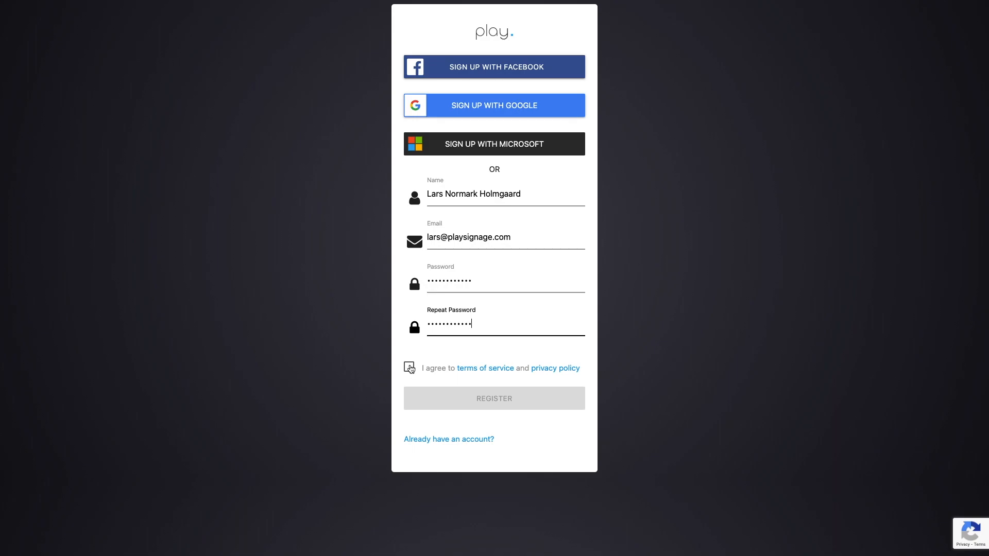
{"action": "left_click", "coordinate": [410, 368]}
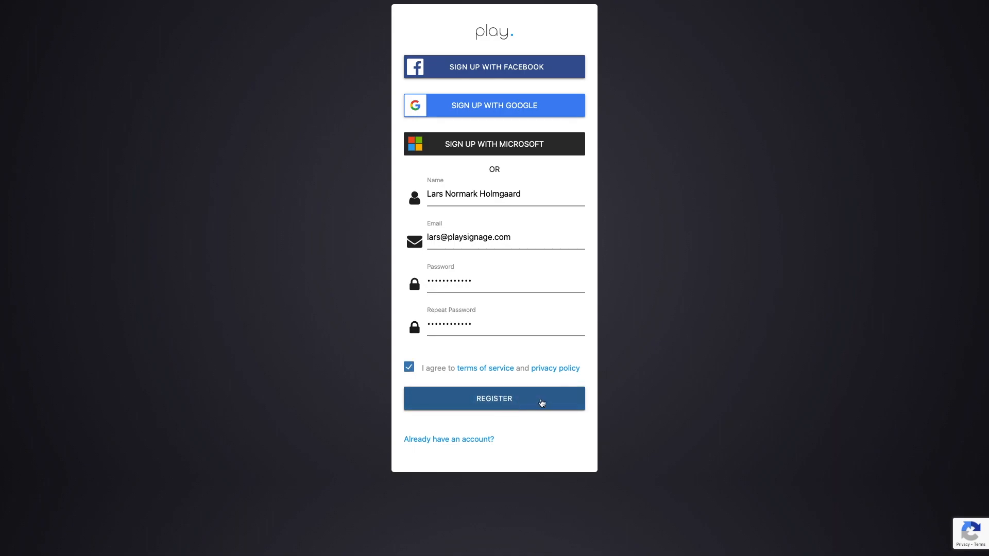
{"action": "left_click", "coordinate": [542, 403]}
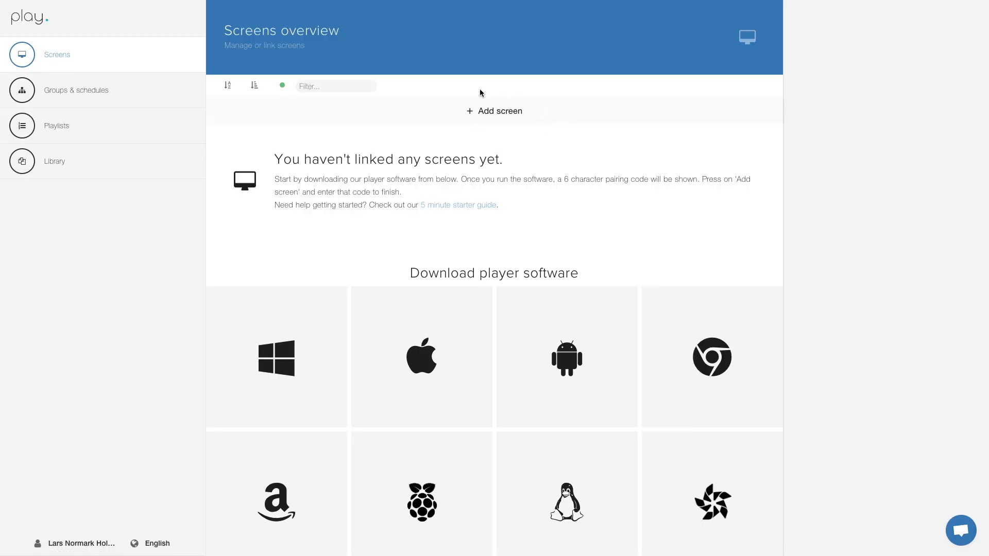
Step: Pair a screen named 'My first screen' at location 'Right here', accepting per-screen billing terms
{"action": "left_click", "coordinate": [496, 116]}
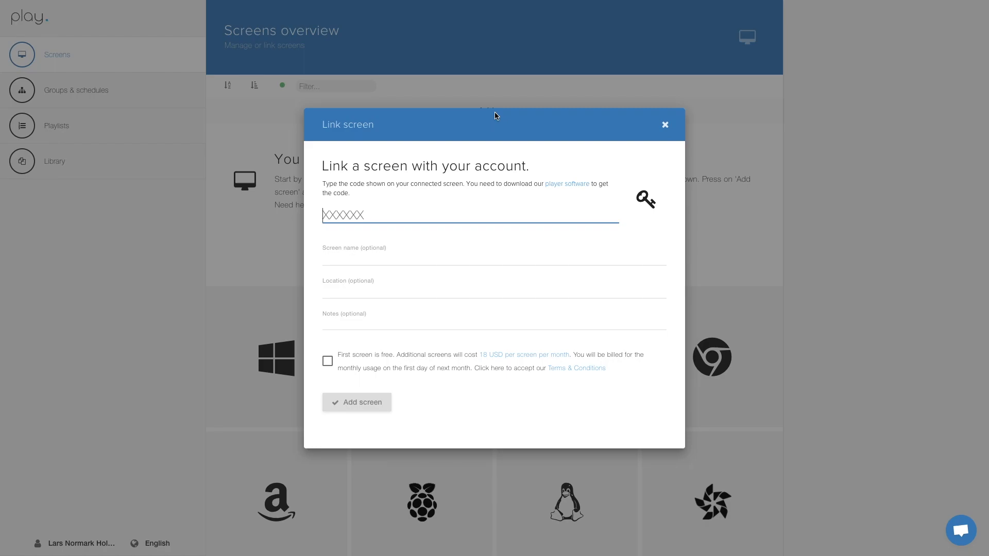
{"action": "type", "text": "TGZAZ3"}
{"action": "left_click", "coordinate": [323, 259]}
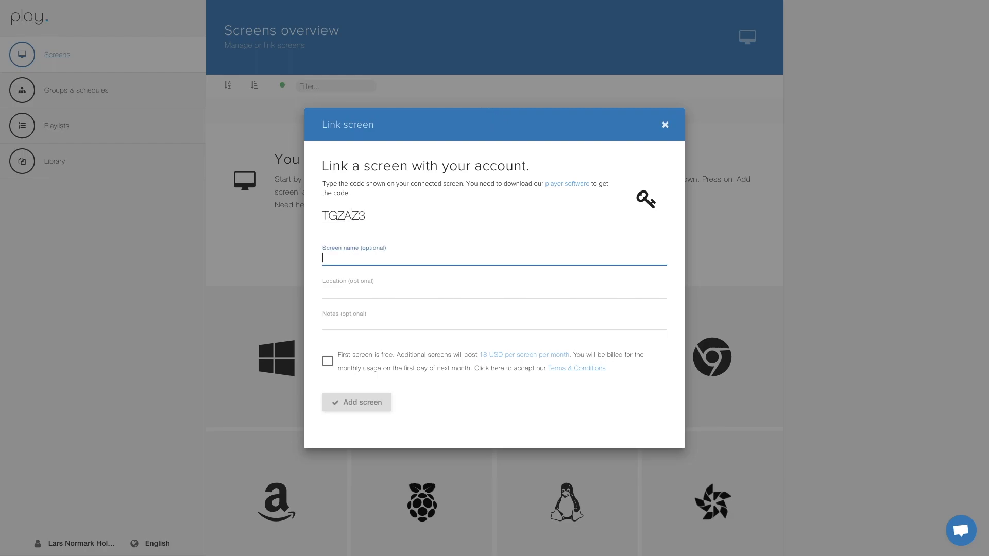
{"action": "type", "text": "My first screen"}
{"action": "left_click", "coordinate": [323, 291]}
{"action": "type", "text": "Right here"}
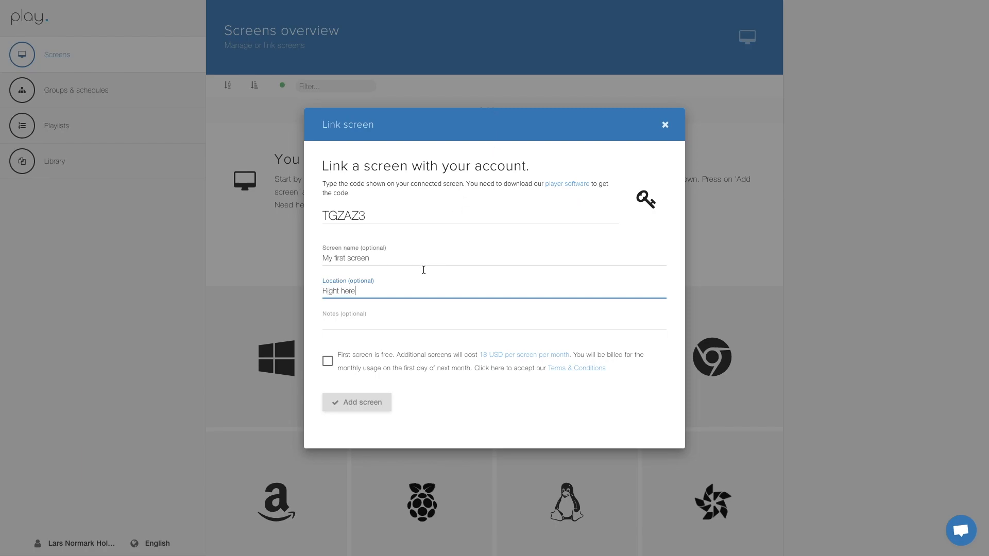
{"action": "left_click", "coordinate": [328, 363]}
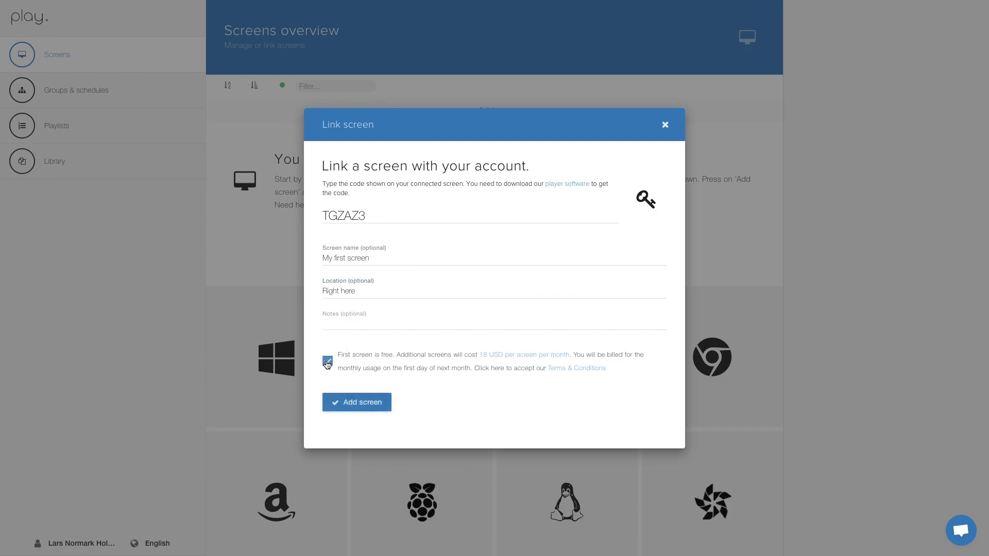
{"action": "left_click", "coordinate": [357, 405]}
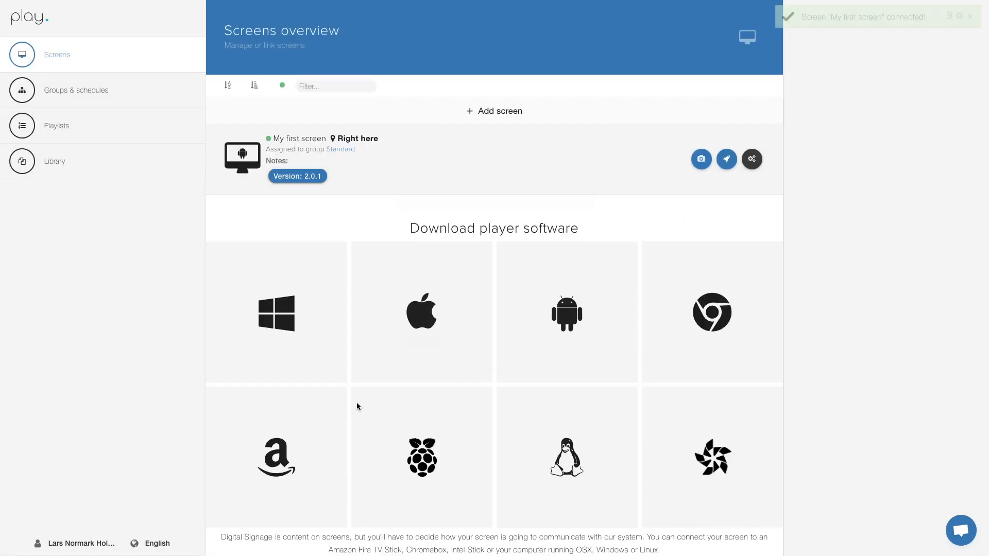
Step: Turn on Launch player on startup in My first screen's settings and save
{"action": "scroll", "coordinate": [357, 403], "scroll_direction": "down", "scroll_amount": 2}
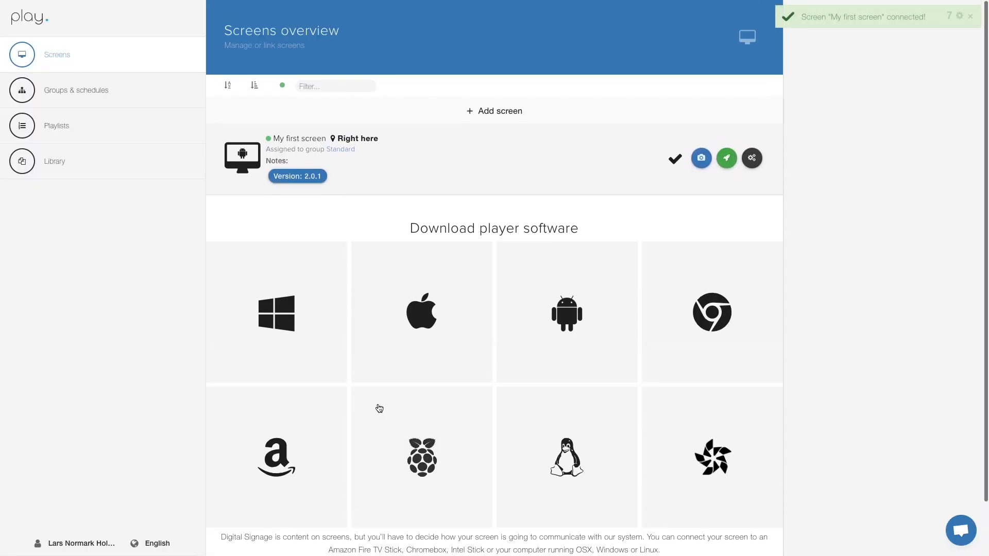
{"action": "scroll", "coordinate": [377, 409], "scroll_direction": "up", "scroll_amount": 2}
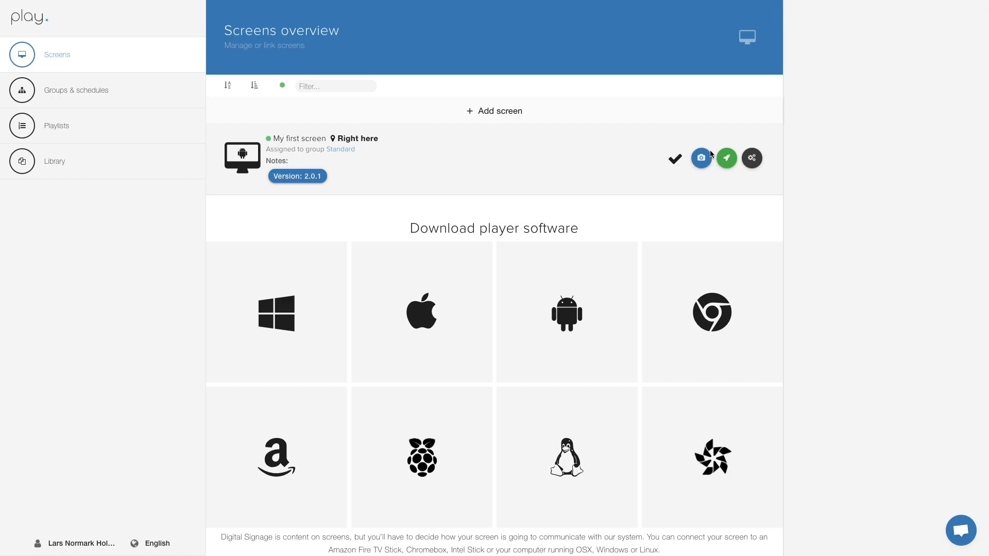
{"action": "left_click", "coordinate": [752, 158]}
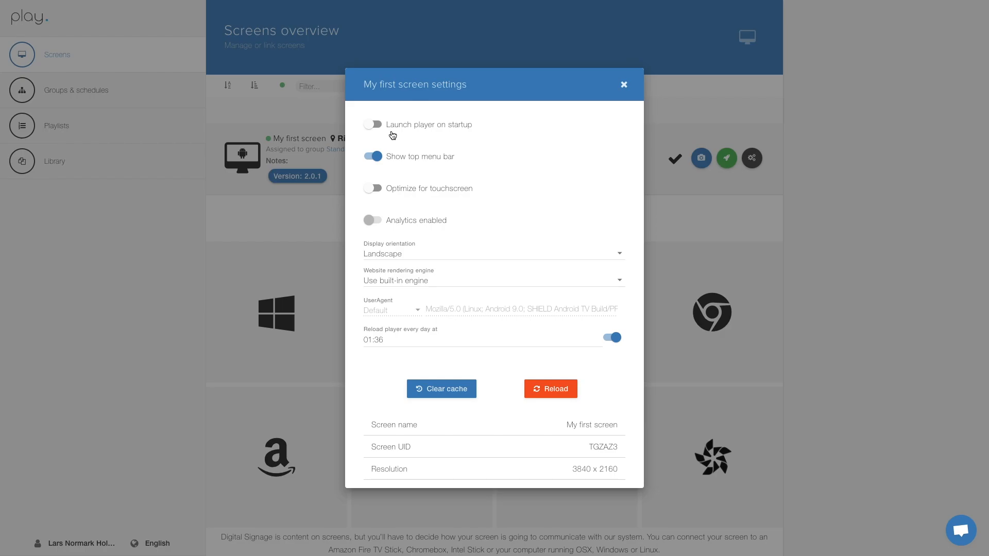
{"action": "left_click", "coordinate": [372, 124]}
{"action": "scroll", "coordinate": [508, 381], "scroll_direction": "down", "scroll_amount": 5}
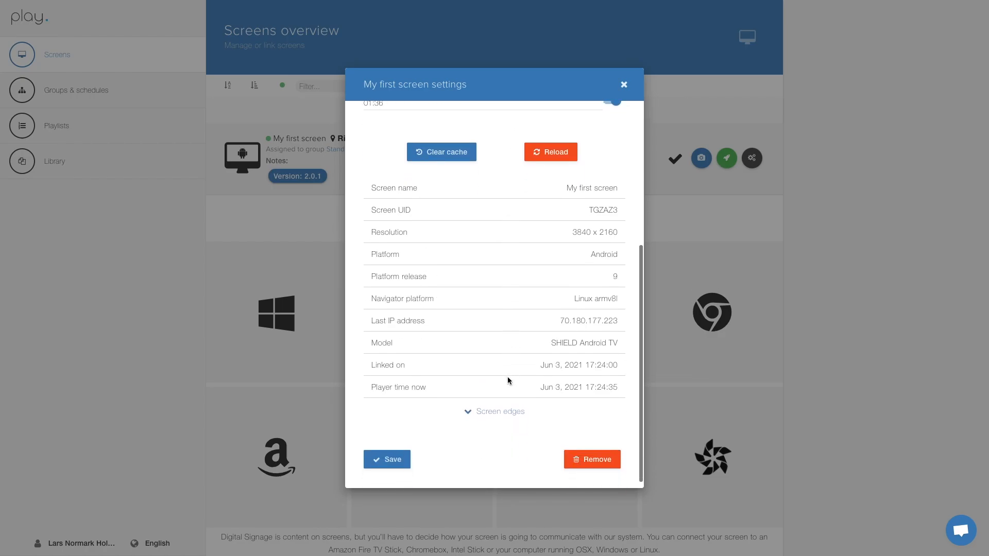
{"action": "left_click", "coordinate": [393, 451]}
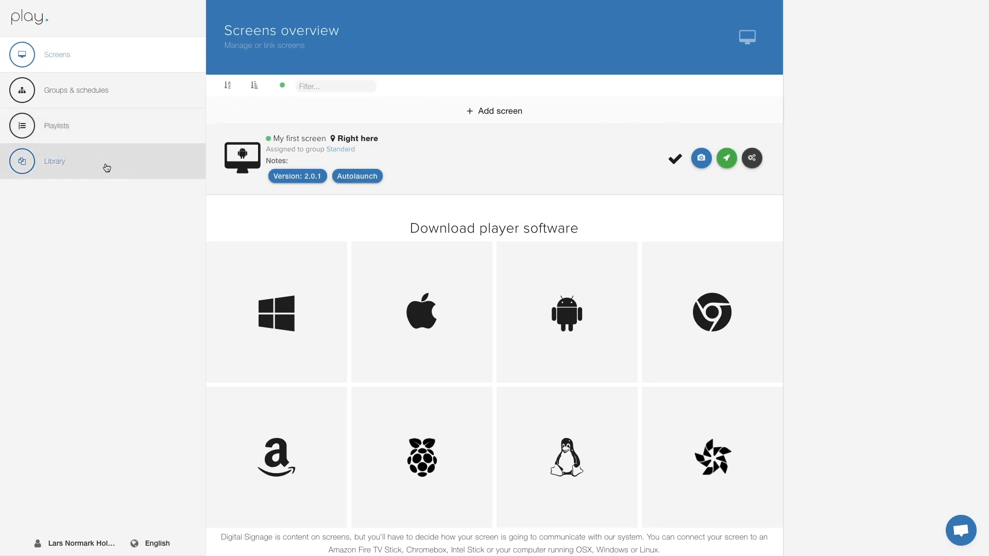
Step: Upload Logo in white.png and Logo in black.png to the Library
{"action": "left_click", "coordinate": [75, 171]}
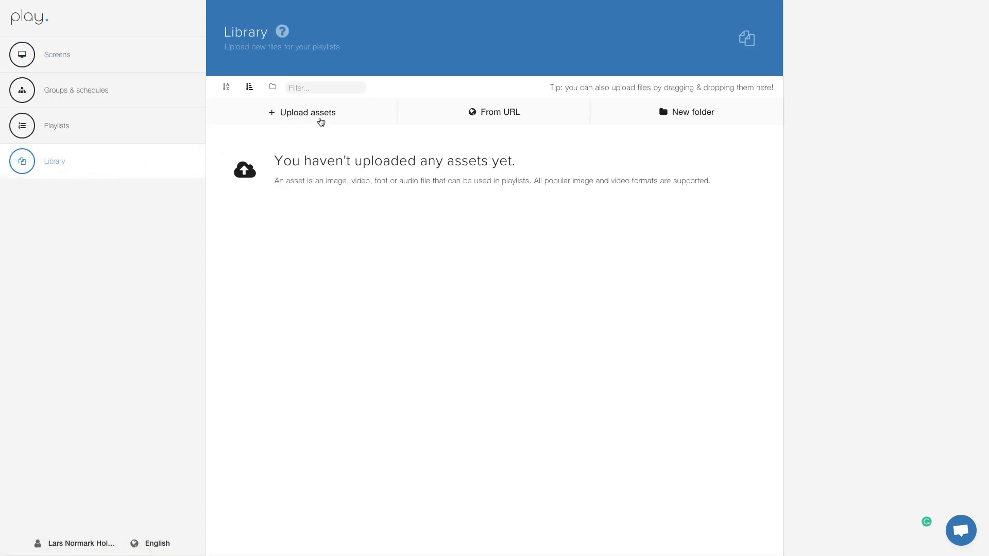
{"action": "left_click", "coordinate": [320, 119]}
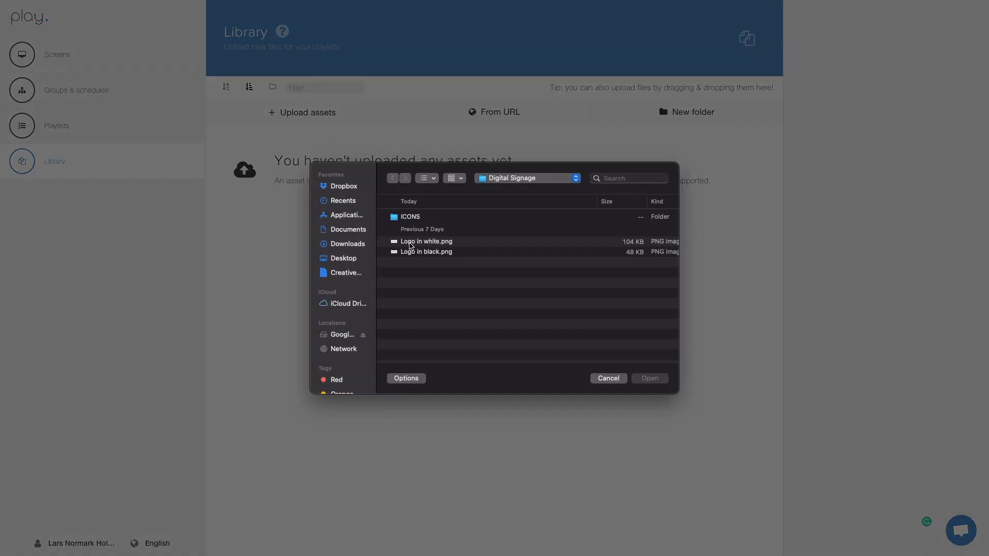
{"action": "left_click", "coordinate": [409, 242]}
{"action": "left_click", "coordinate": [409, 253], "text": "shift"}
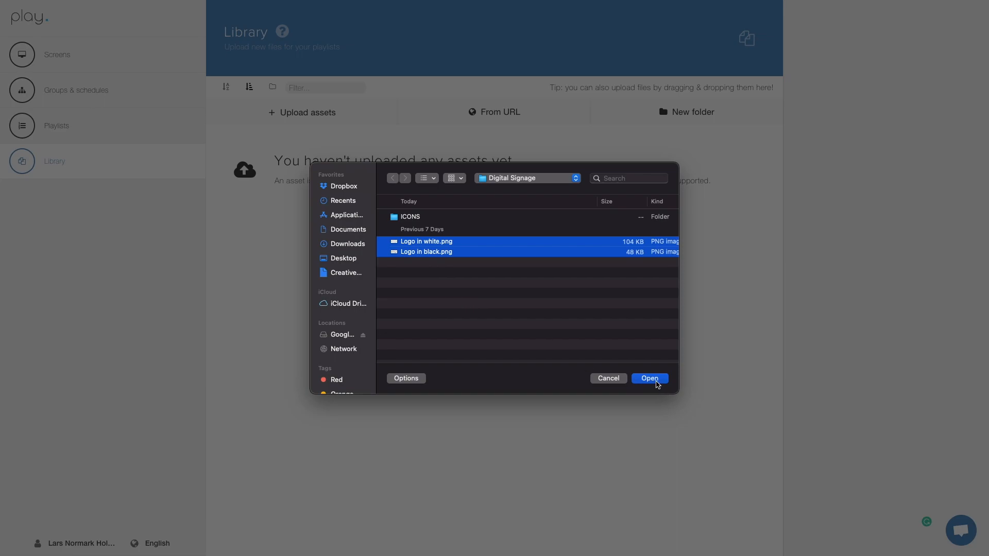
{"action": "left_click", "coordinate": [650, 378]}
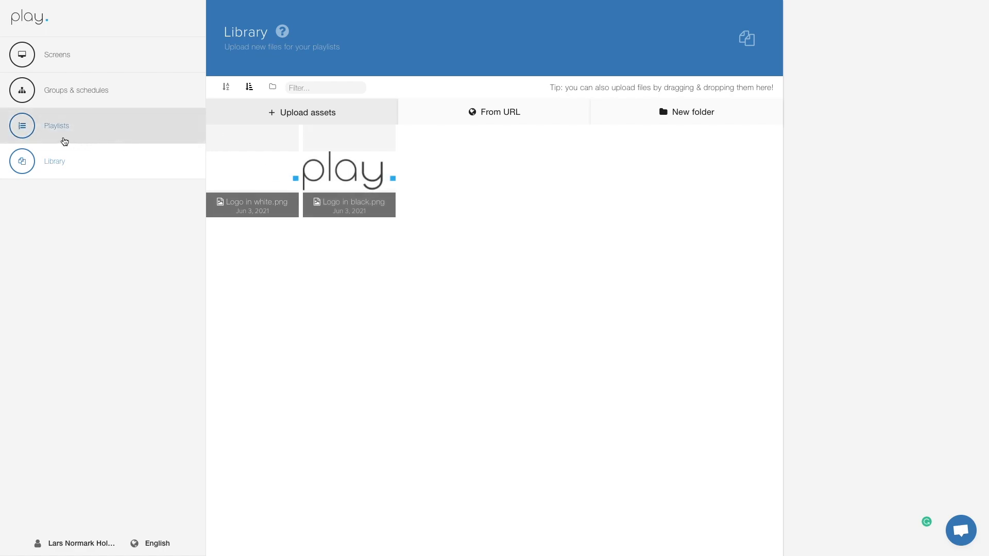
{"action": "left_click", "coordinate": [63, 136]}
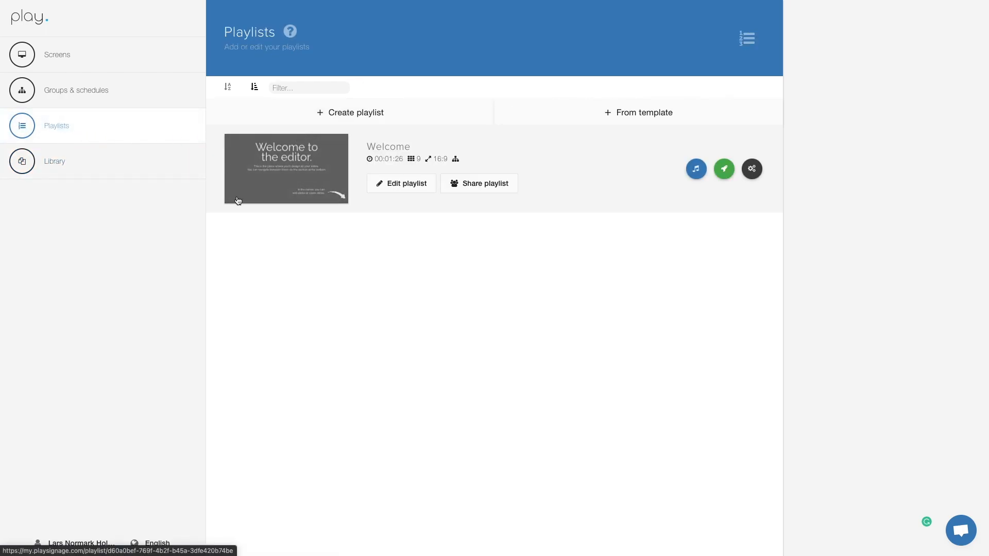
Step: Create a new playlist named 'My first playlist'
{"action": "left_click", "coordinate": [412, 113]}
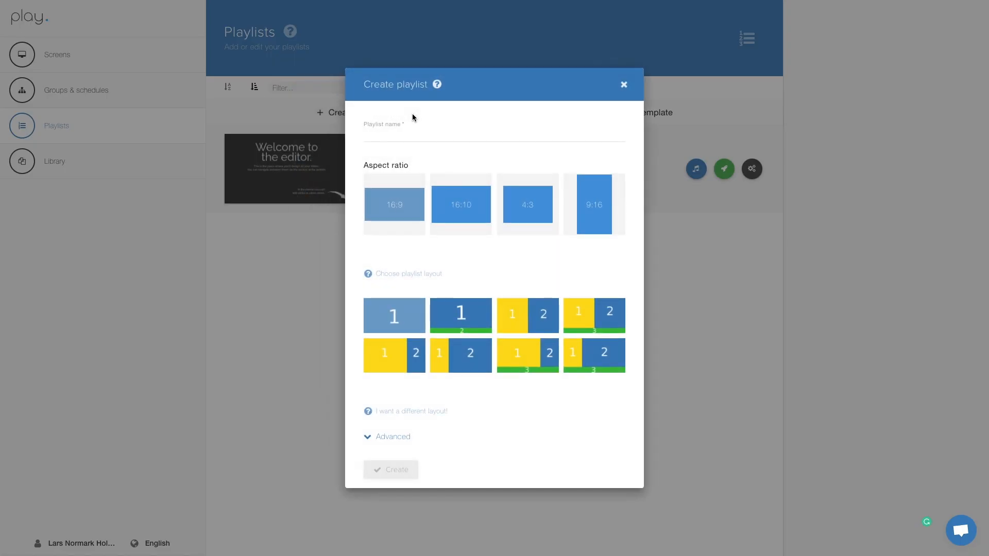
{"action": "type", "text": "My first playlist"}
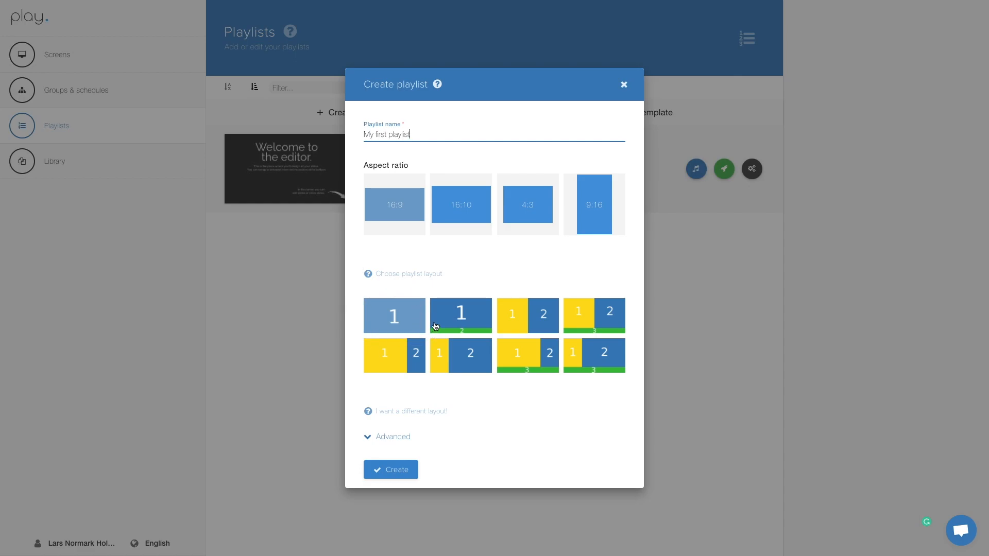
{"action": "left_click", "coordinate": [414, 473]}
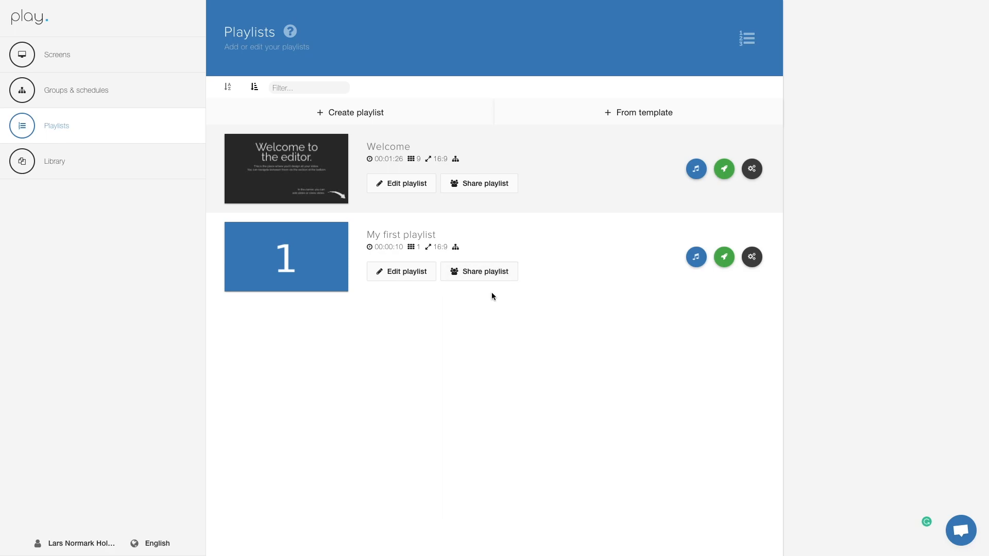
Step: Open My first playlist in the editor and add a second slide
{"action": "left_click", "coordinate": [403, 273]}
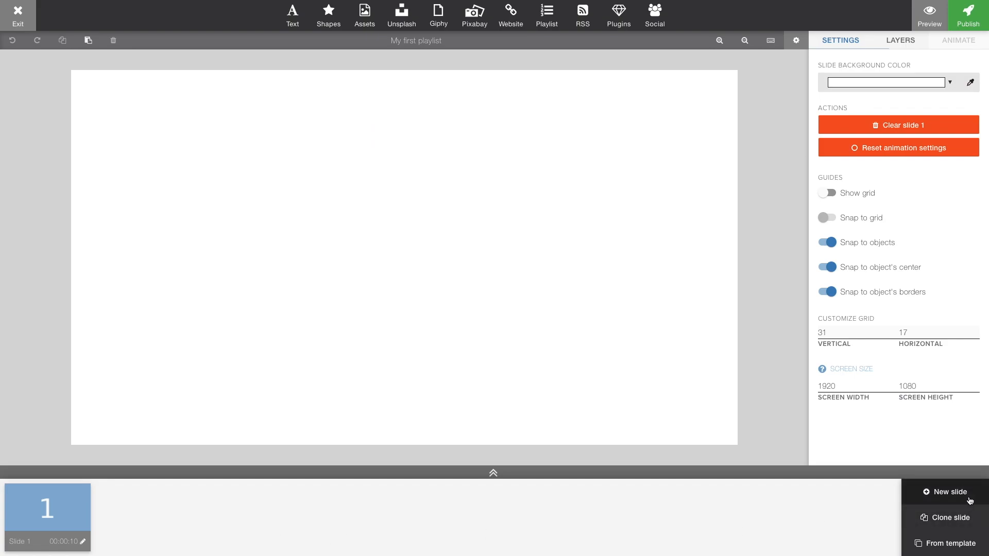
{"action": "left_click", "coordinate": [950, 492]}
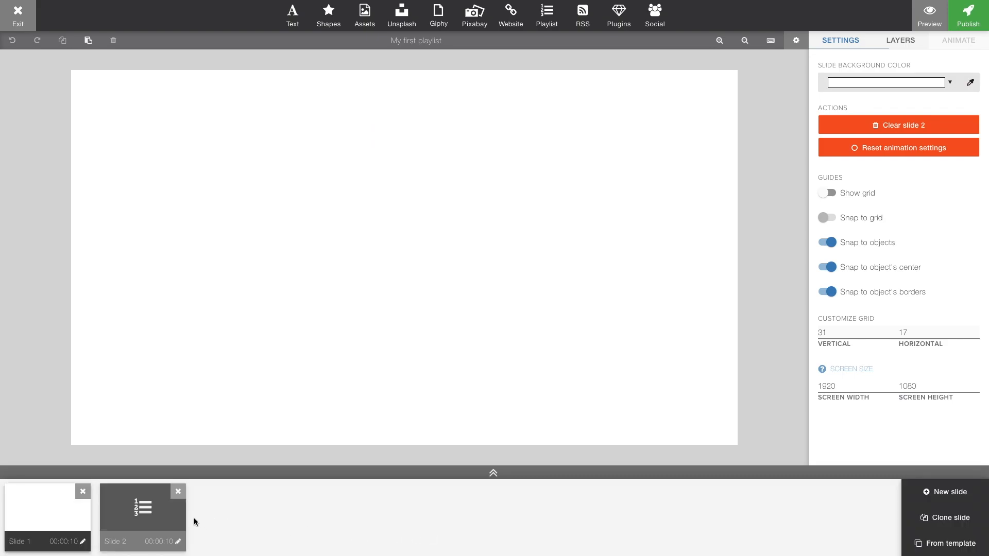
{"action": "mouse_move", "coordinate": [149, 515]}
{"action": "left_mouse_down"}
{"action": "mouse_move", "coordinate": [56, 513]}
{"action": "mouse_move", "coordinate": [165, 512]}
{"action": "left_mouse_up"}
Step: Set Slide 1 to 15 seconds with a Fade to black entering transition
{"action": "left_click", "coordinate": [83, 542]}
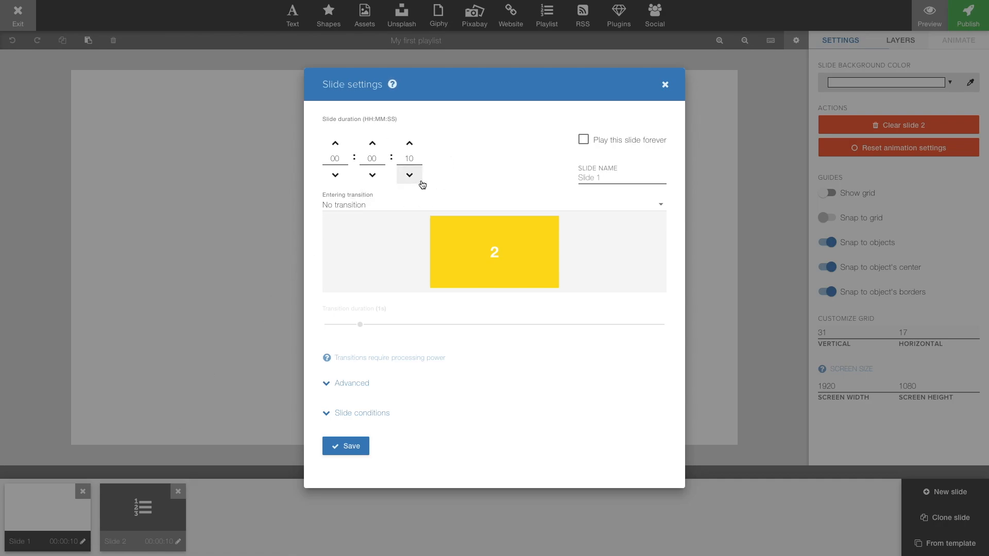
{"action": "left_click", "coordinate": [410, 145]}
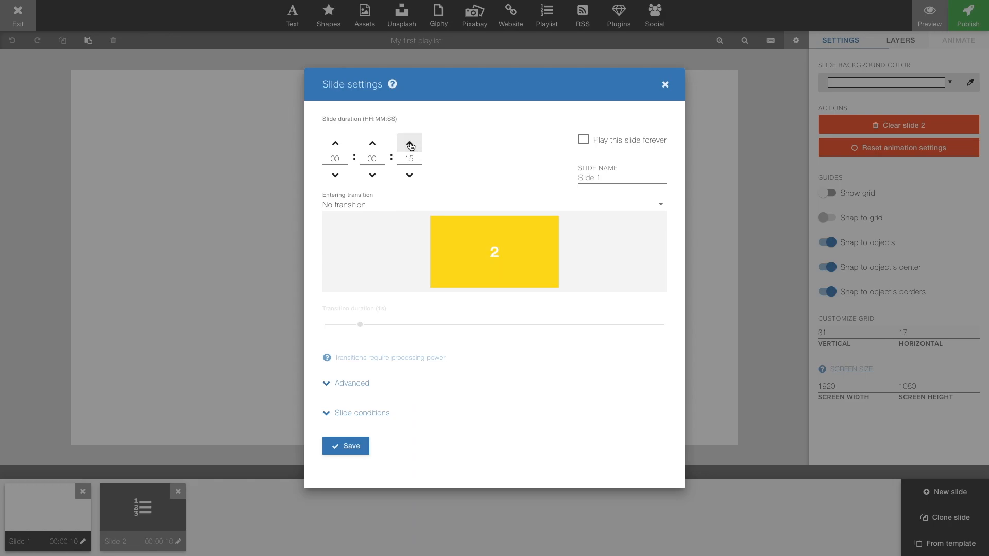
{"action": "left_click", "coordinate": [365, 205]}
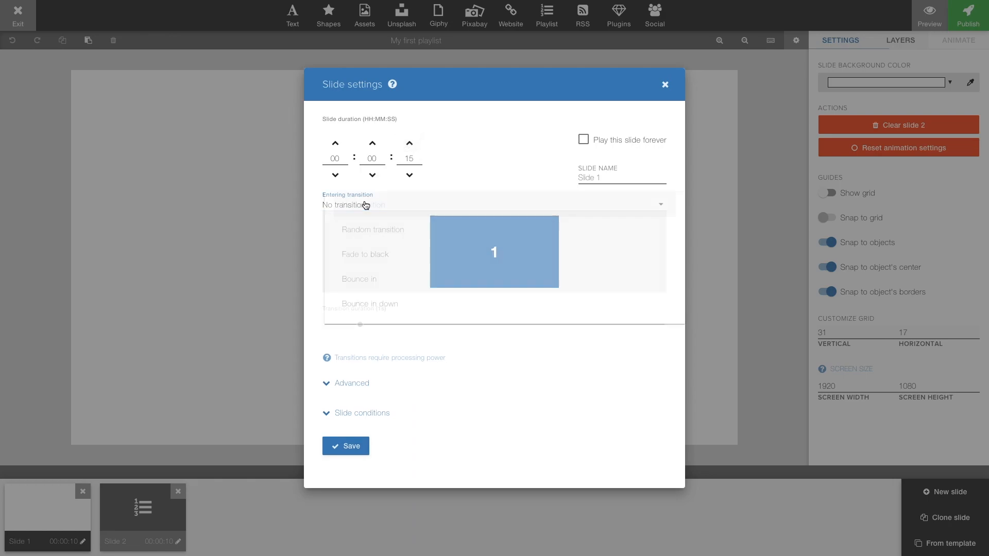
{"action": "left_click", "coordinate": [353, 255]}
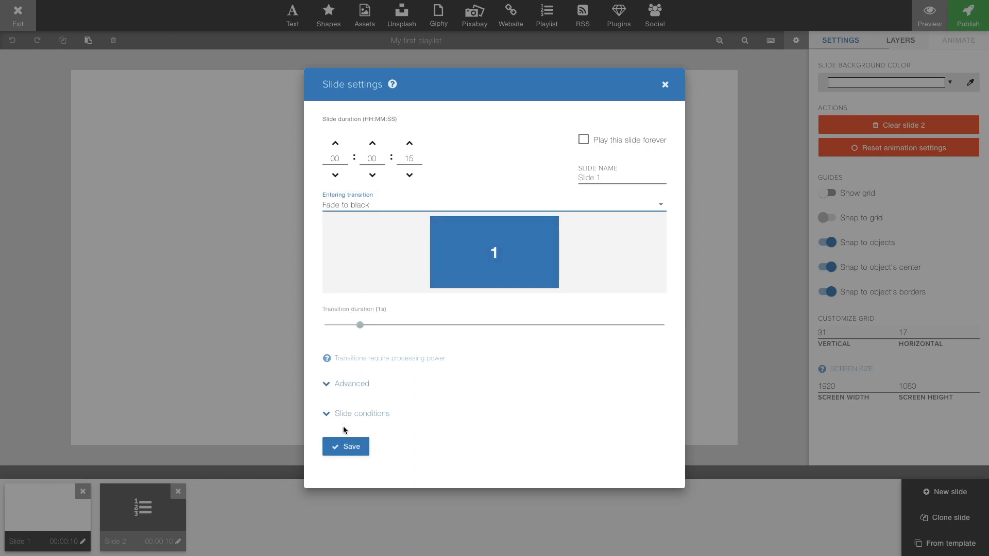
{"action": "left_click", "coordinate": [361, 452]}
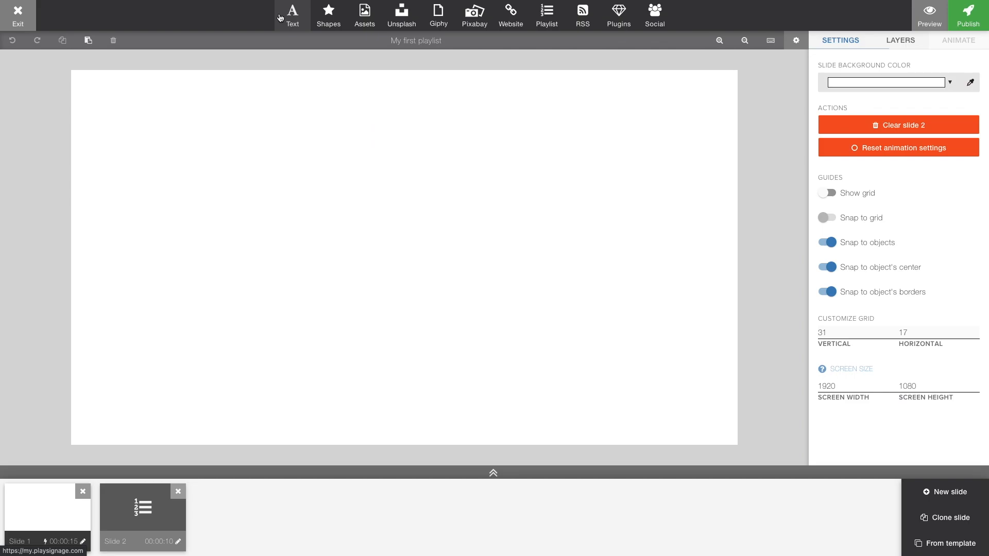
Step: Put Logo in black.png on Slide 2 and give Slide 1 a #404040 background
{"action": "left_click", "coordinate": [367, 17]}
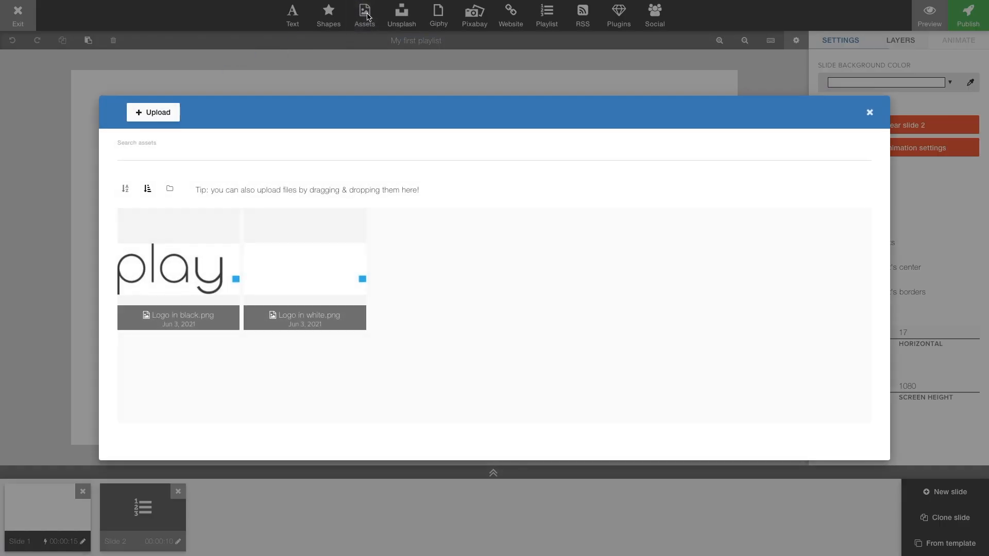
{"action": "left_click", "coordinate": [213, 267]}
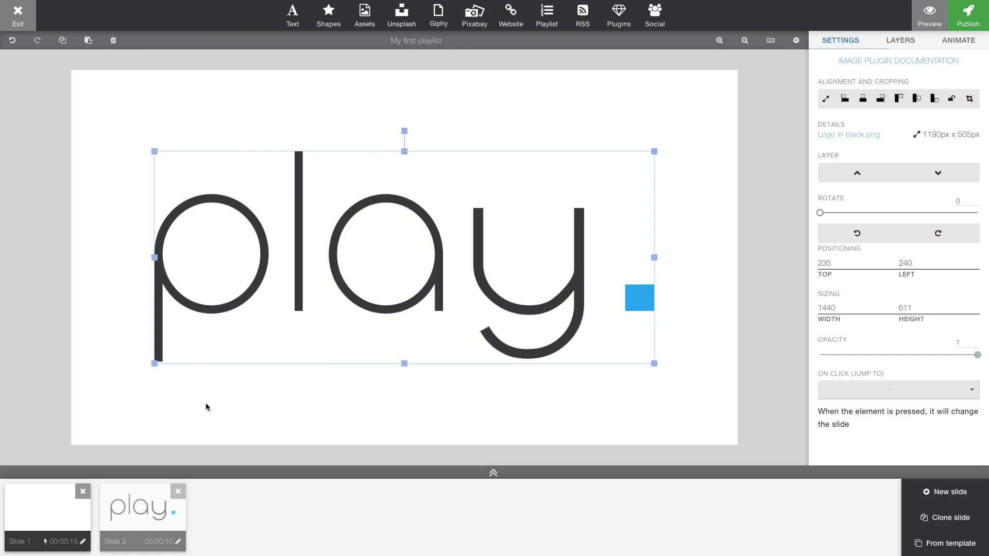
{"action": "left_click", "coordinate": [36, 504]}
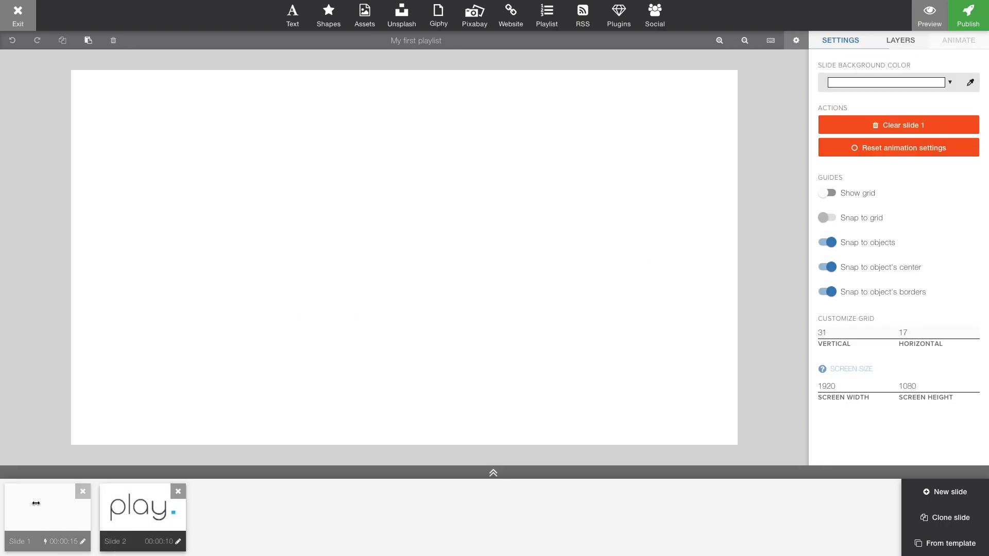
{"action": "left_click", "coordinate": [866, 83]}
{"action": "left_click", "coordinate": [854, 153]}
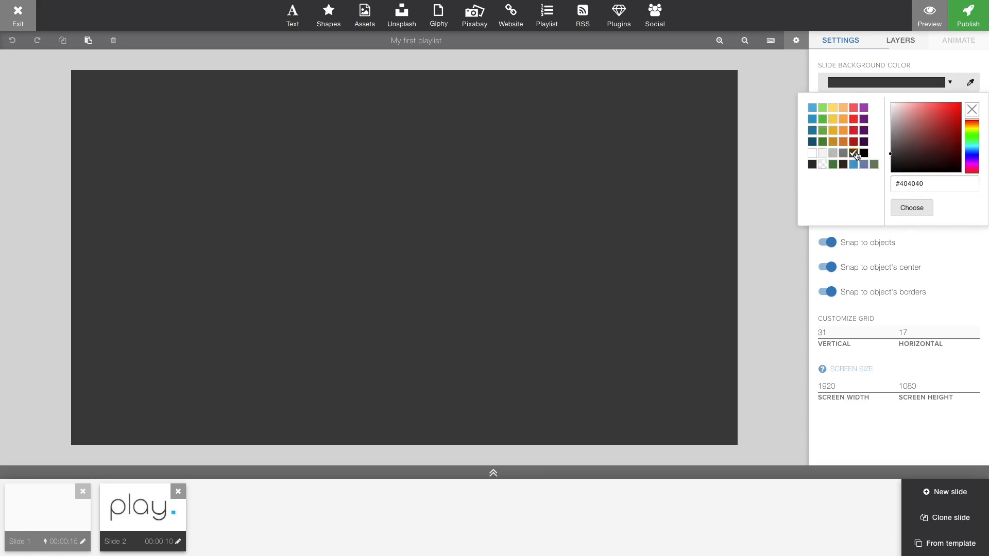
{"action": "left_click", "coordinate": [917, 209]}
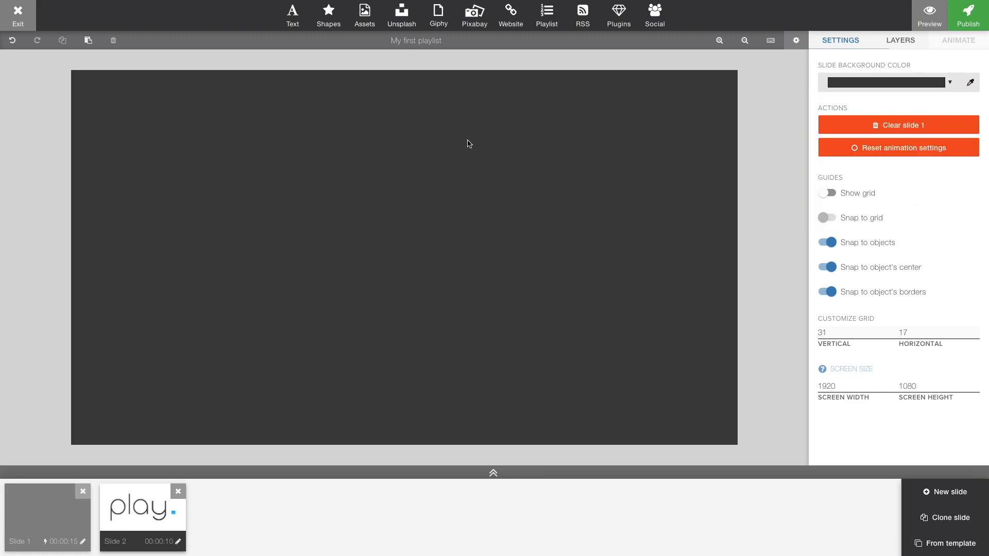
Step: Place Logo in white.png on Slide 1, centred on the slide
{"action": "left_click", "coordinate": [365, 20]}
{"action": "mouse_move", "coordinate": [334, 236]}
{"action": "left_click", "coordinate": [338, 256]}
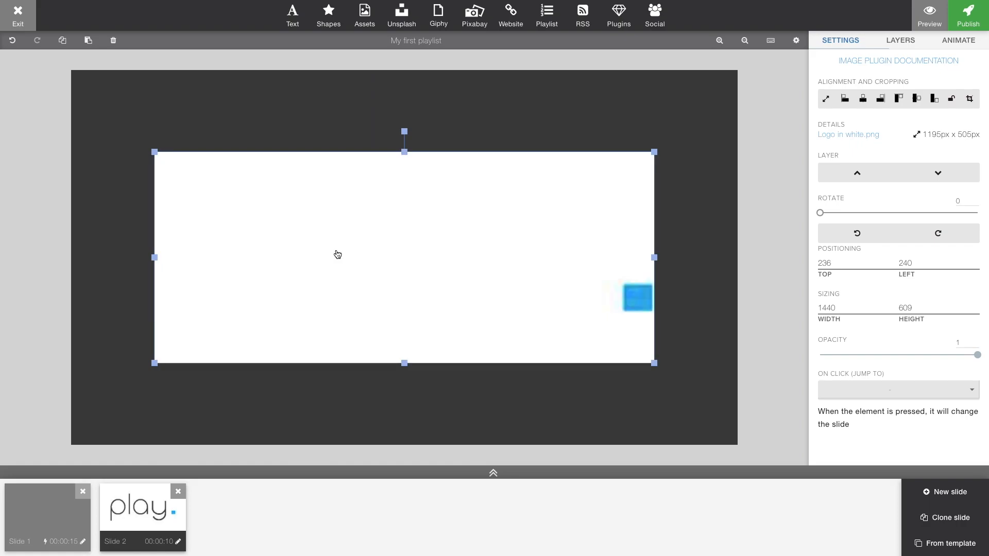
{"action": "left_click_drag", "start_coordinate": [403, 250], "coordinate": [412, 243]}
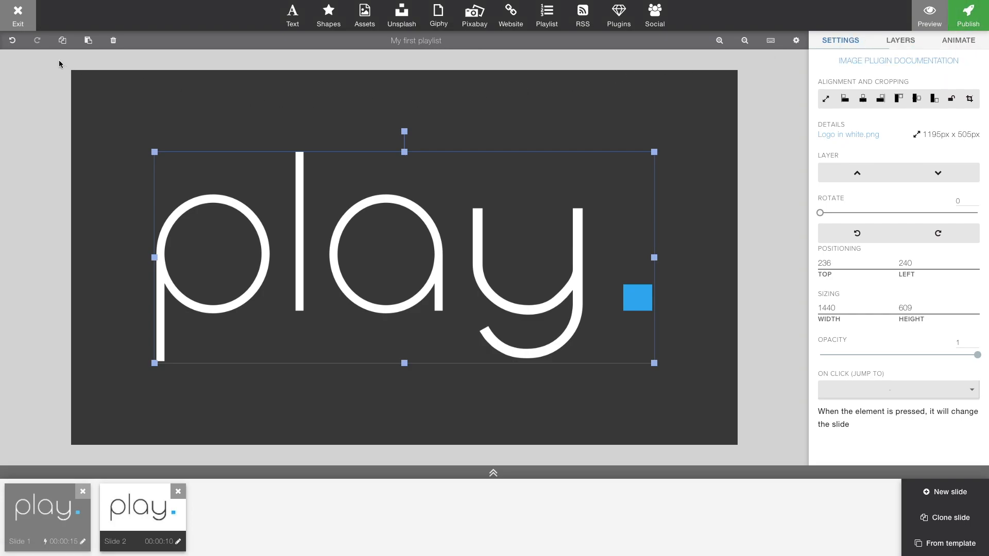
Step: Exit the slide editor and go to the Groups & schedules page
{"action": "left_click", "coordinate": [16, 19]}
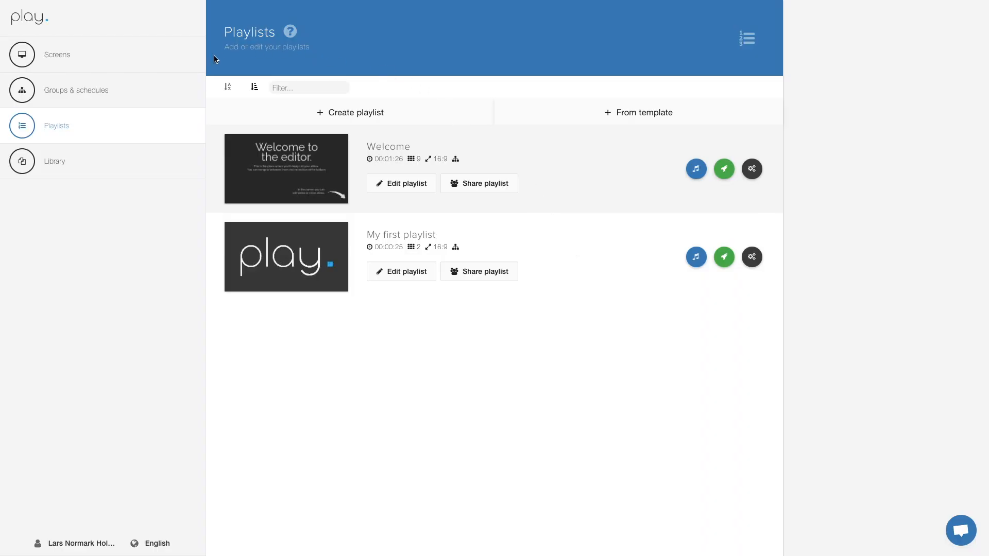
{"action": "left_click", "coordinate": [174, 100]}
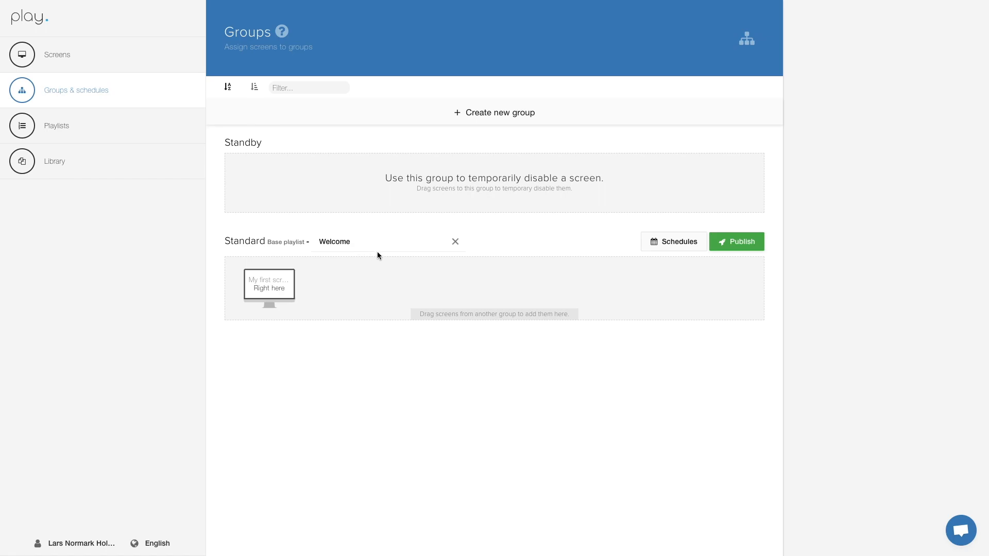
Step: Replace Welcome with My first playlist as the Standard group's base playlist and publish it
{"action": "left_click", "coordinate": [455, 242]}
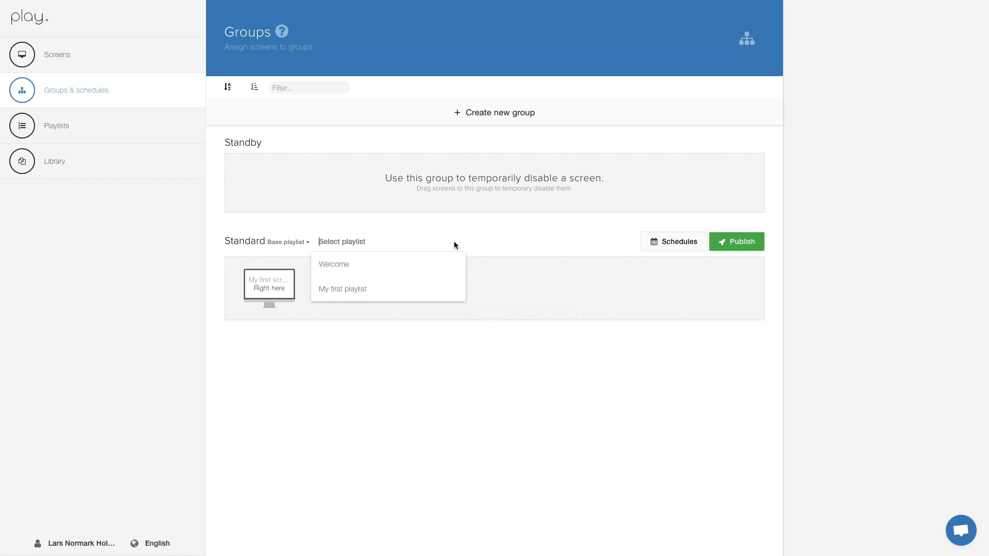
{"action": "left_click", "coordinate": [379, 292]}
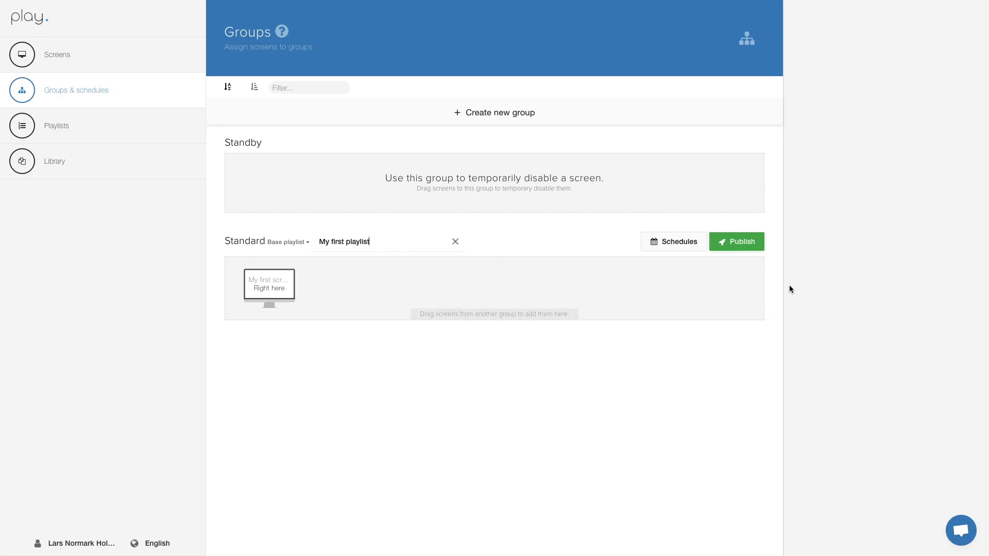
{"action": "left_click", "coordinate": [723, 244]}
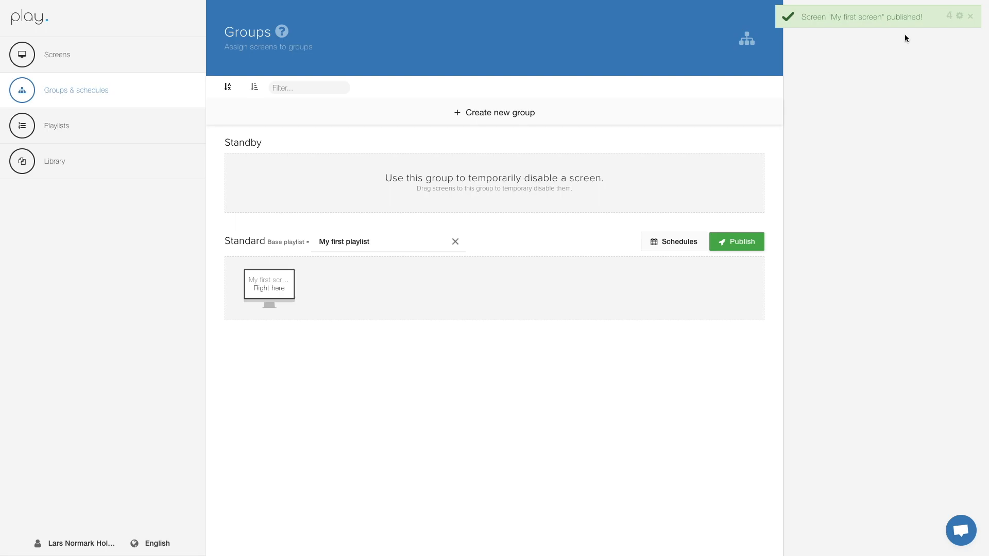
{"action": "left_click", "coordinate": [116, 58]}
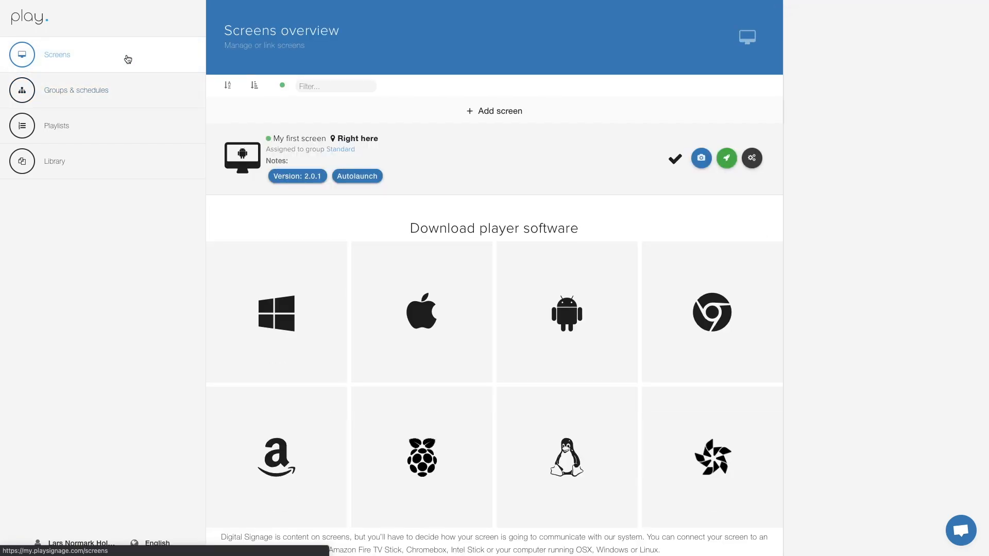